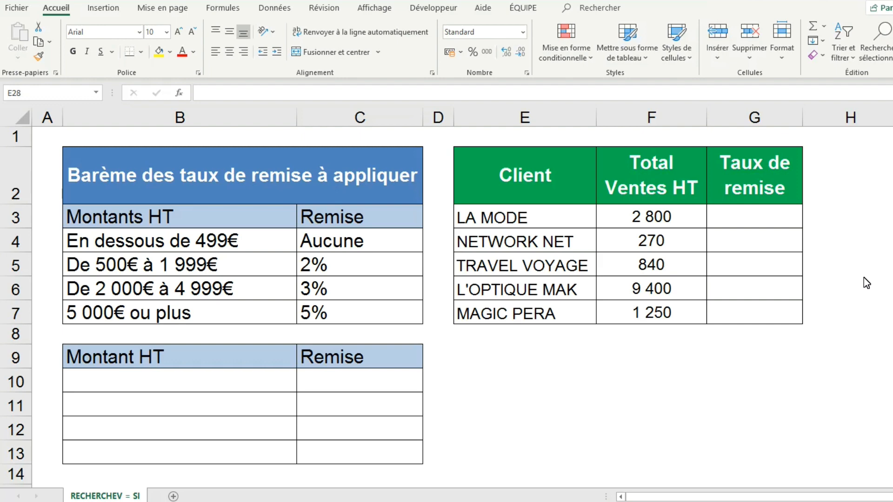
{"action": "left_click", "coordinate": [367, 380]}
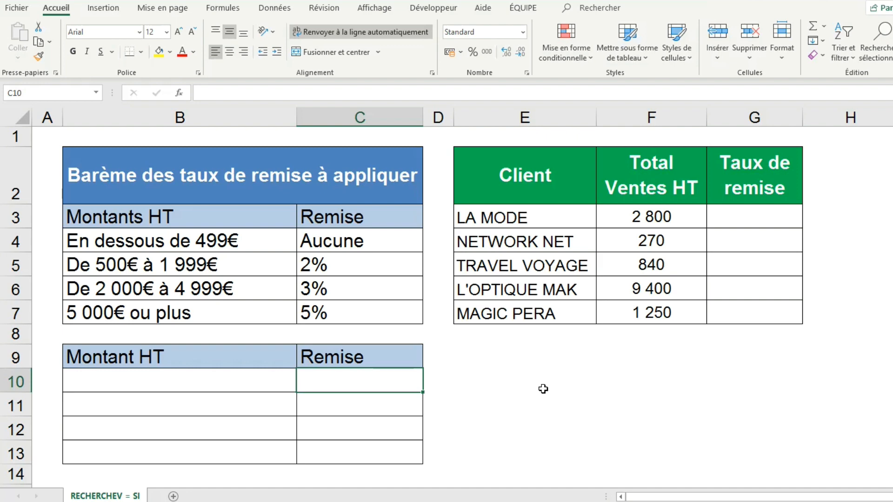
{"action": "key", "text": "Left"}
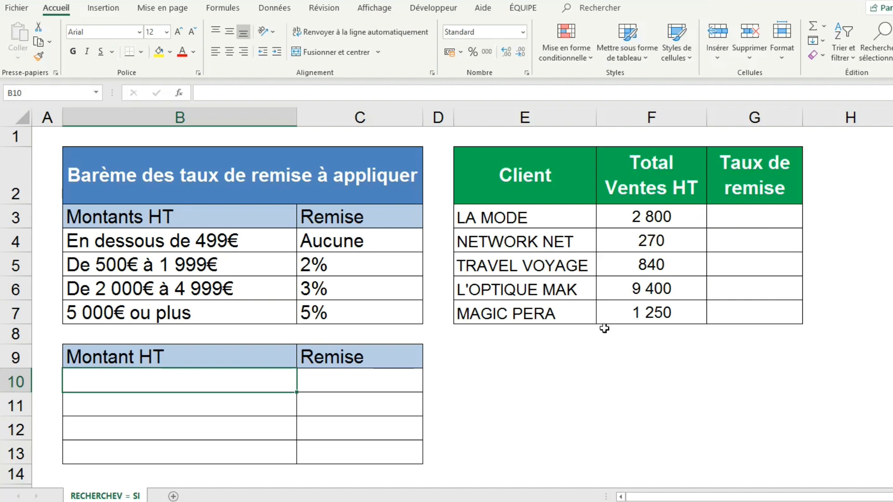
Try a lookup of LA MODE's discount rate in G3 with =RECHERCHEV(F3;B4:C7;2;VRAI).
{"action": "left_click", "coordinate": [750, 223]}
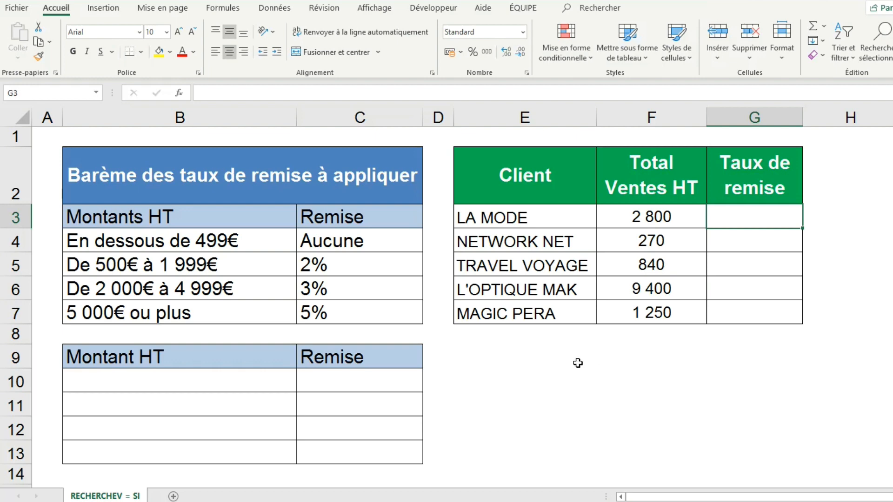
{"action": "type", "text": "=RECHERCHE"}
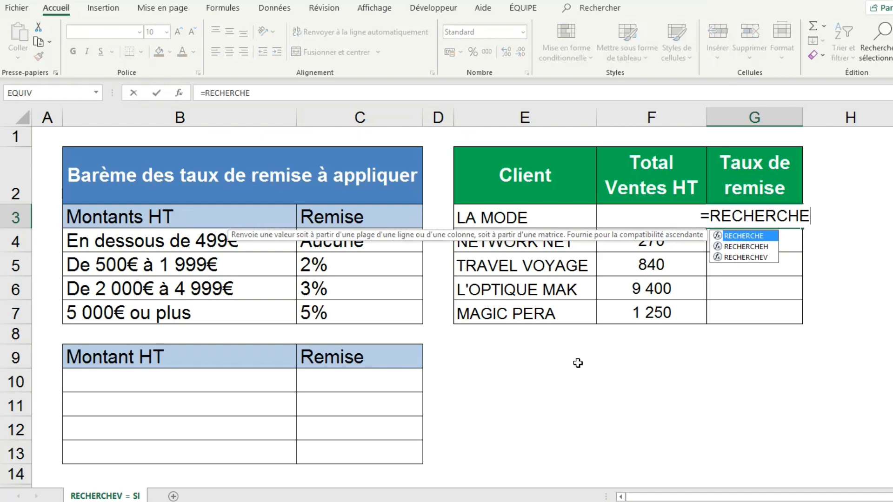
{"action": "type", "text": "V"}
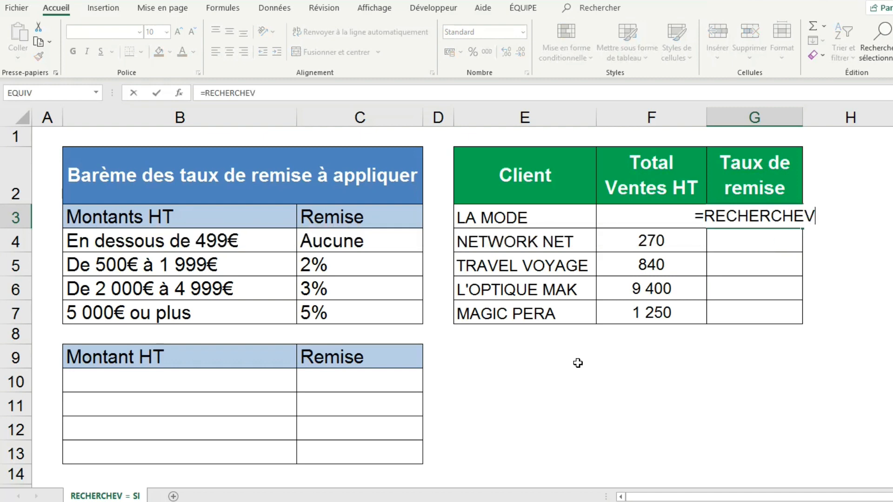
{"action": "type", "text": "("}
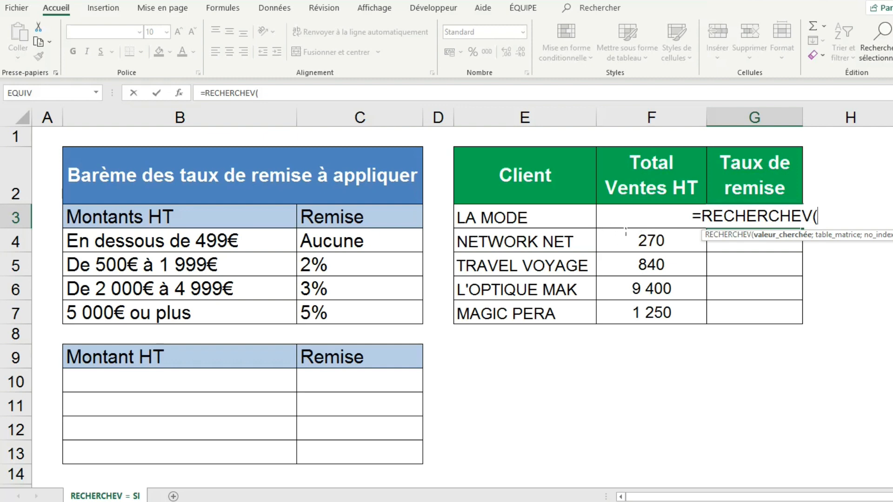
{"action": "left_click", "coordinate": [667, 216]}
{"action": "type", "text": ";"}
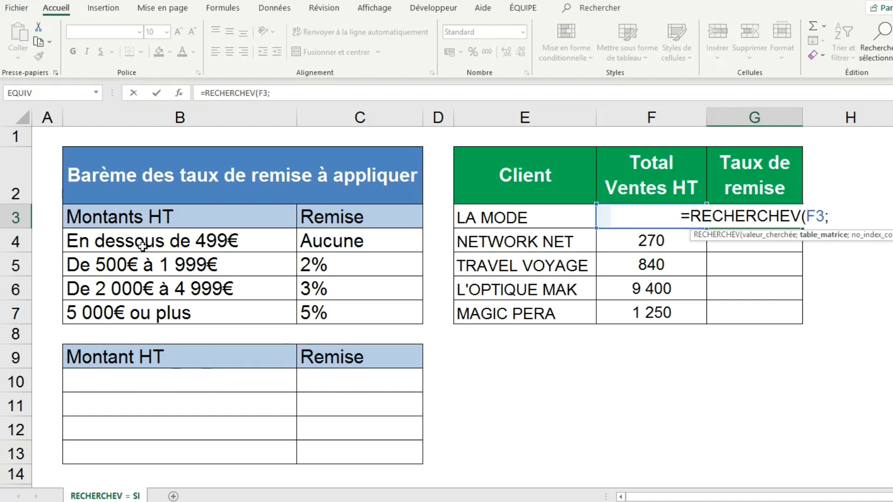
{"action": "left_click_drag", "start_coordinate": [142, 247], "coordinate": [345, 316]}
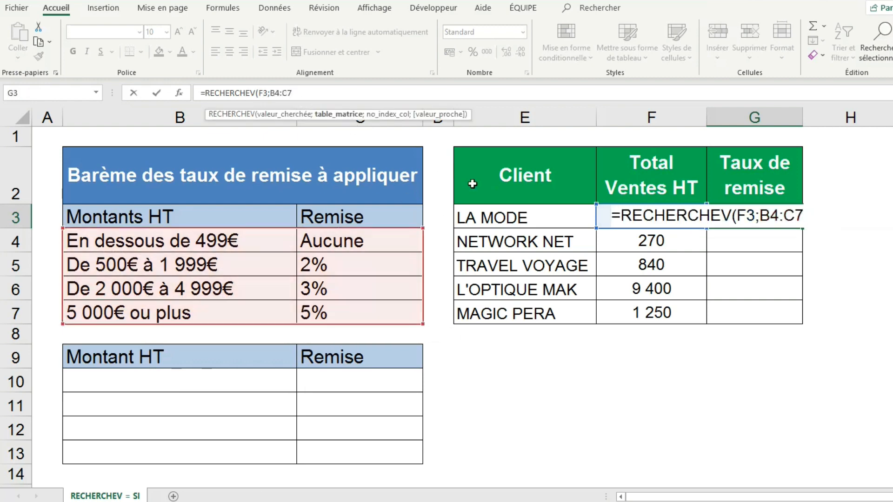
{"action": "type", "text": ";"}
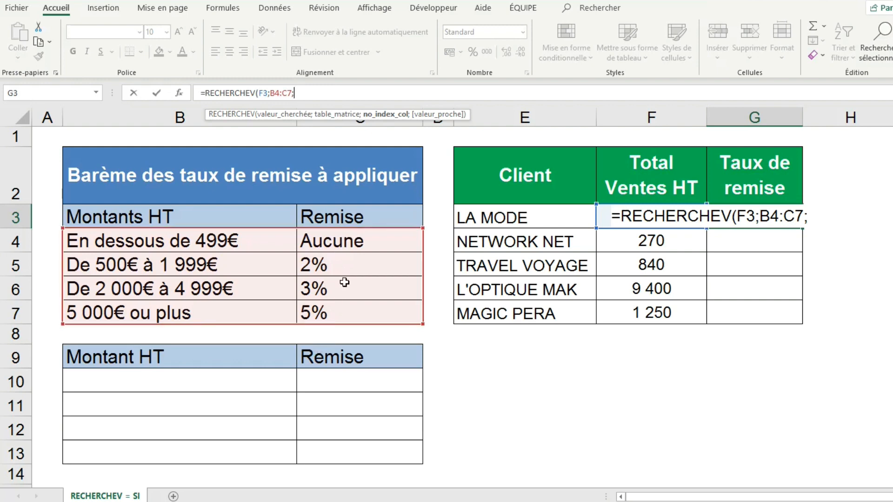
{"action": "type", "text": "2;"}
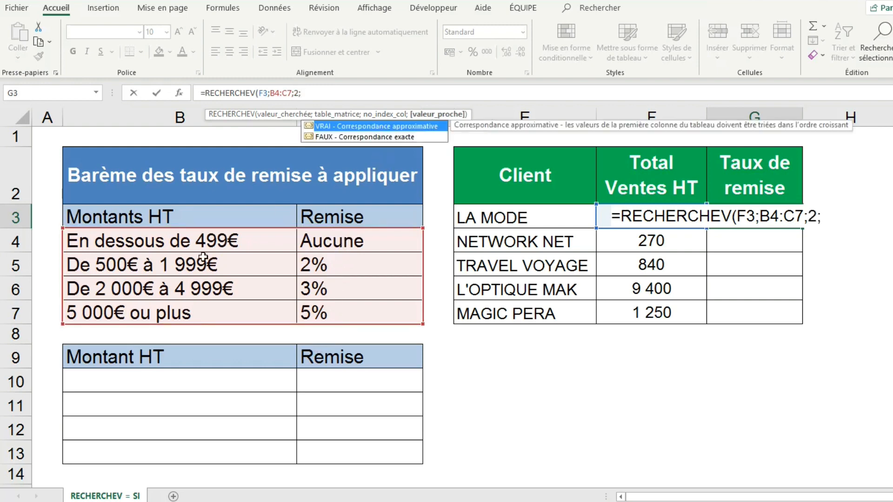
{"action": "double_click", "coordinate": [366, 127]}
{"action": "type", "text": ")"}
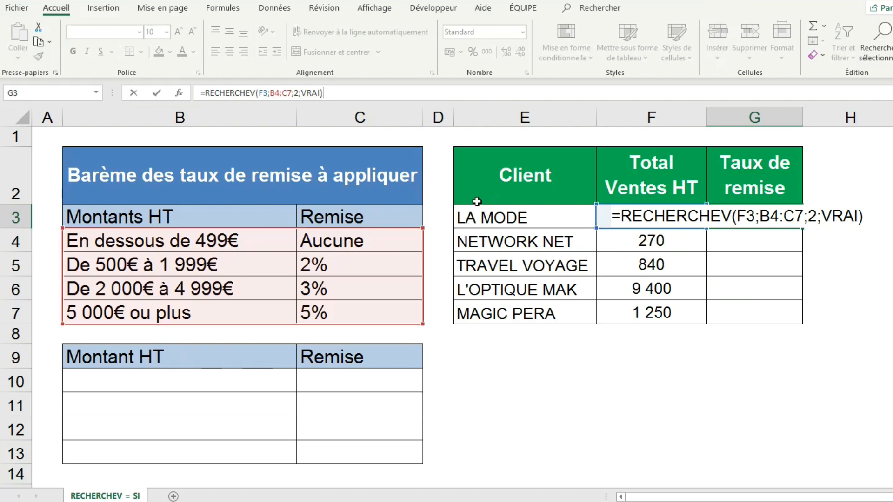
Cut the entire lookup formula out of G3 and leave the cell empty.
{"action": "left_click_drag", "start_coordinate": [864, 217], "coordinate": [548, 207]}
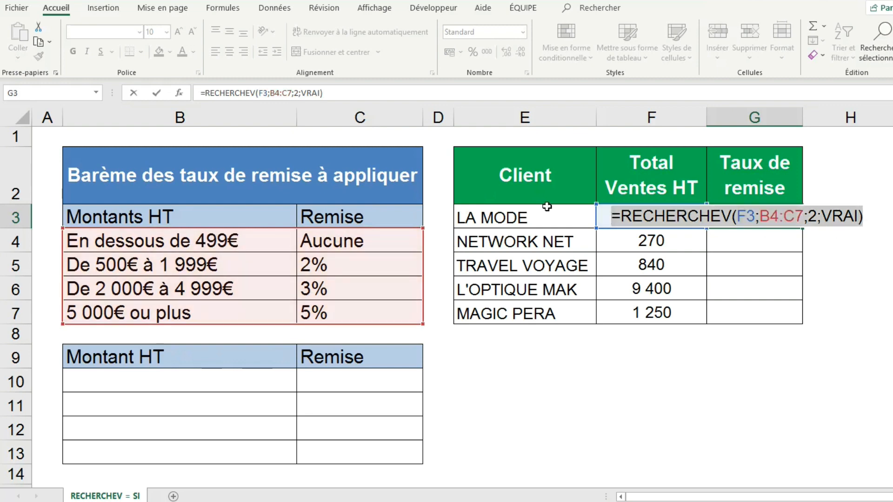
{"action": "key", "text": "ctrl+x"}
{"action": "key", "text": "Return"}
{"action": "left_click", "coordinate": [738, 219]}
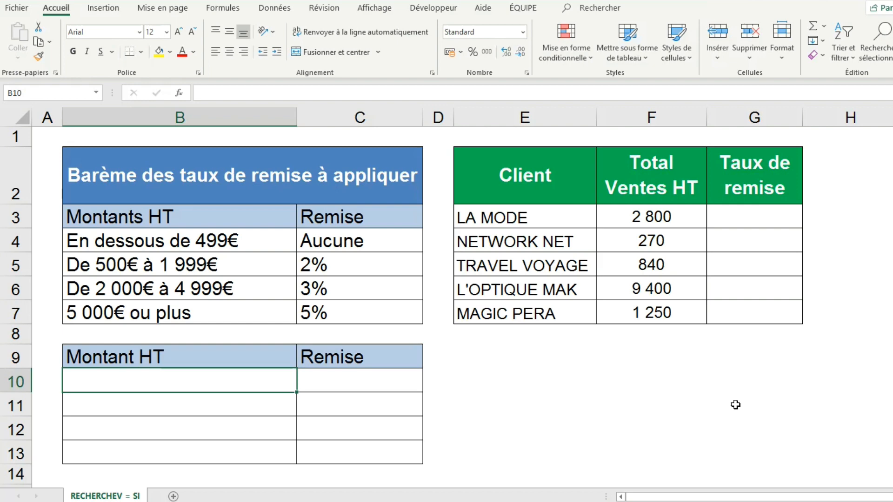
Enter the lower amount thresholds 0, 500, 2000 and 5000 in cells B10 to B13 of the Montant HT column.
{"action": "double_click", "coordinate": [202, 385]}
{"action": "key", "text": "Return"}
{"action": "left_click", "coordinate": [203, 385]}
{"action": "type", "text": "0"}
{"action": "key", "text": "Return"}
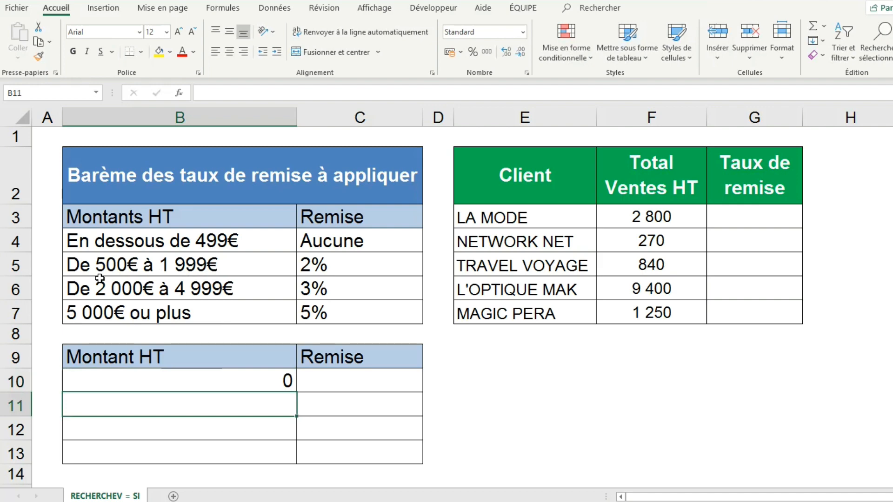
{"action": "type", "text": "500"}
{"action": "key", "text": "Return"}
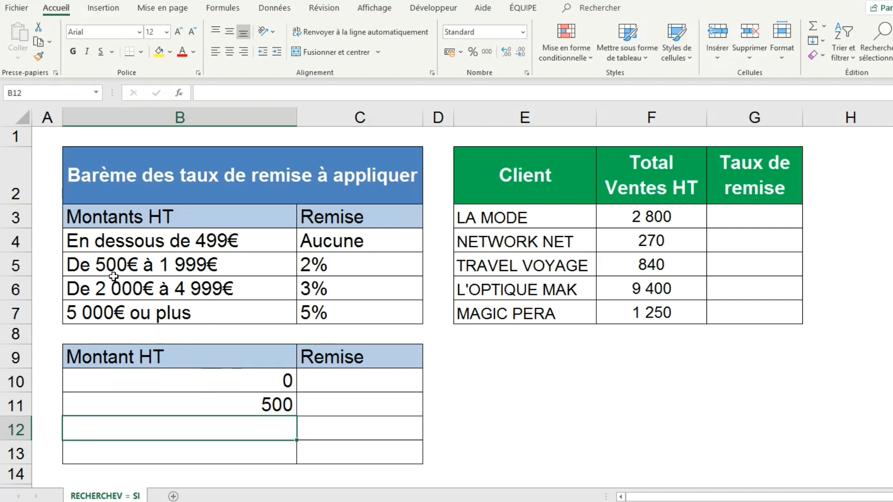
{"action": "type", "text": "2000"}
{"action": "key", "text": "Return"}
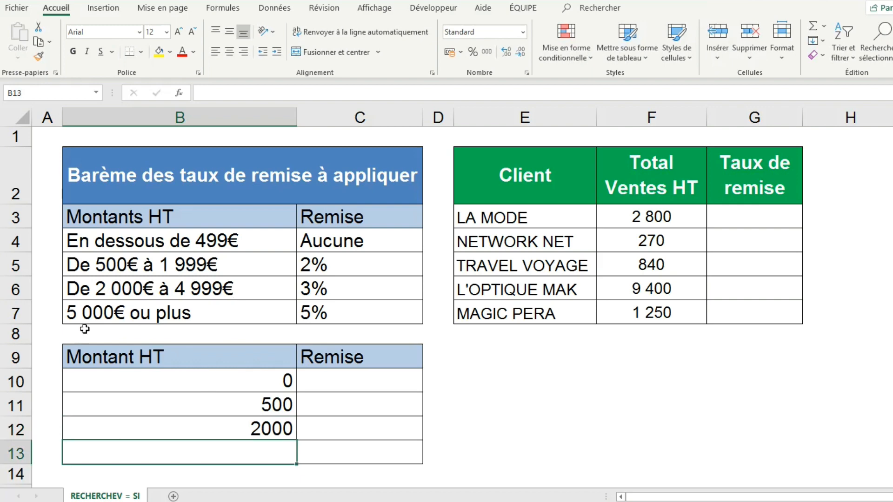
{"action": "type", "text": "5000"}
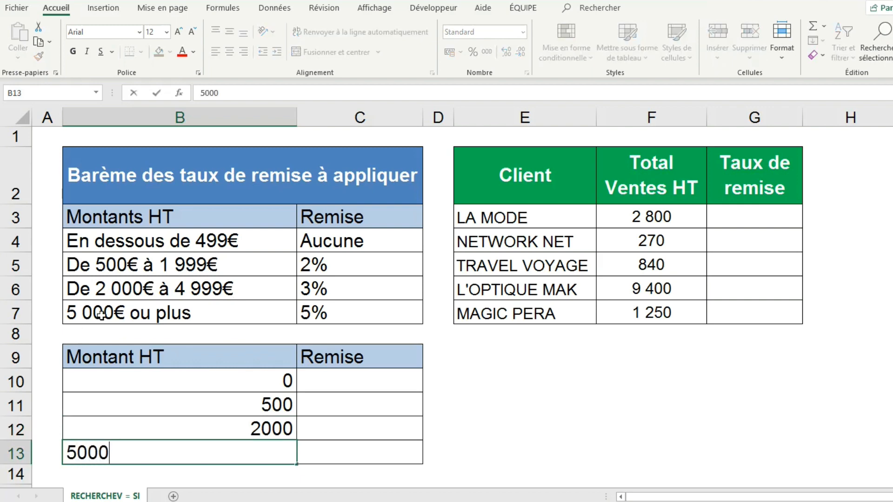
{"action": "key", "text": "Return"}
Enter 0 in C10 as the discount for the lowest threshold.
{"action": "left_click", "coordinate": [364, 384]}
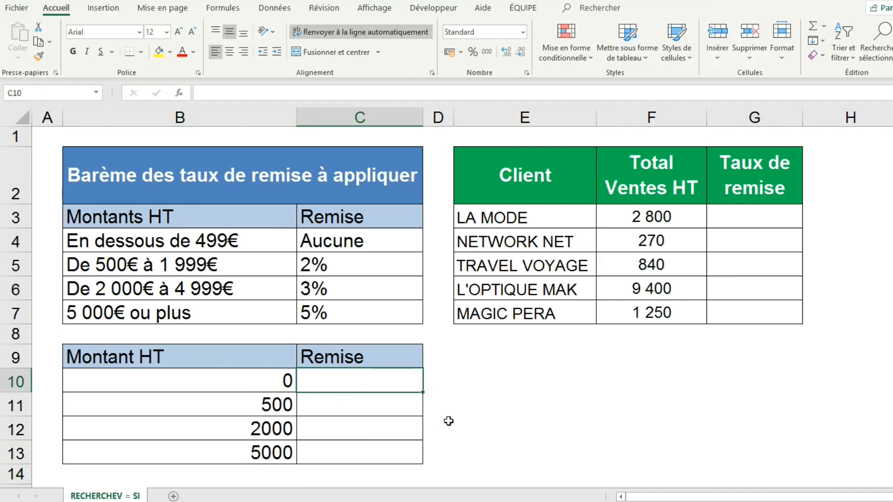
{"action": "type", "text": "\""}
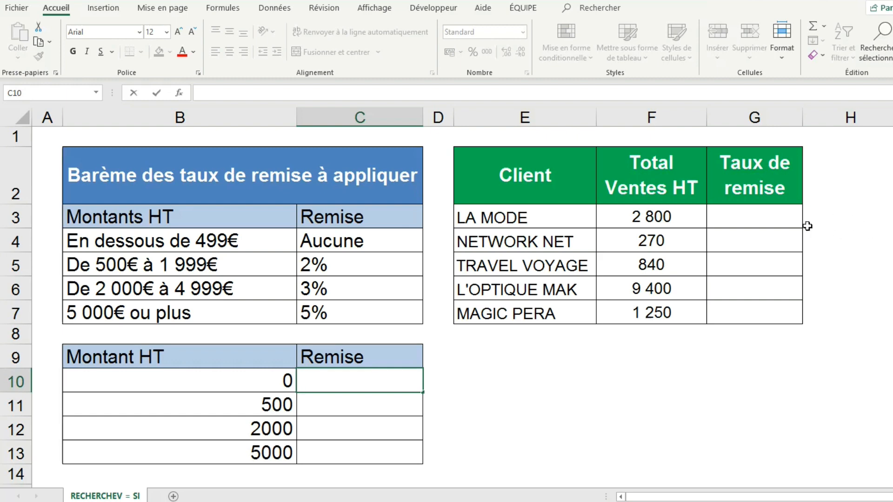
{"action": "type", "text": "0"}
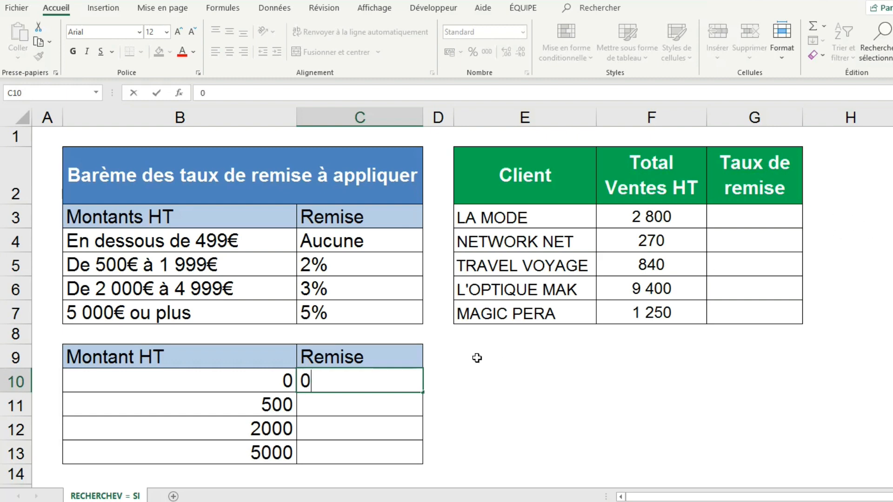
{"action": "key", "text": "Return"}
Format the Remise cells C10:C13 as Pourcentage with 0 decimal places.
{"action": "left_click_drag", "start_coordinate": [406, 382], "coordinate": [401, 456]}
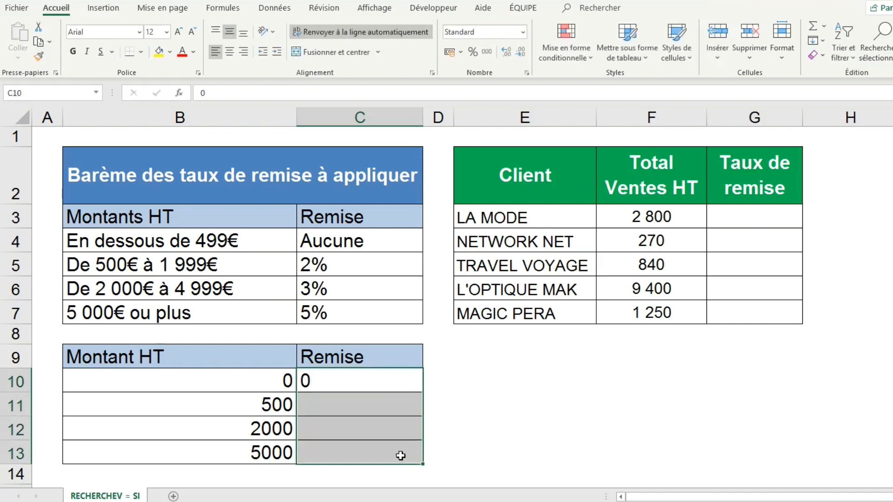
{"action": "right_click", "coordinate": [400, 455]}
{"action": "left_click", "coordinate": [442, 393]}
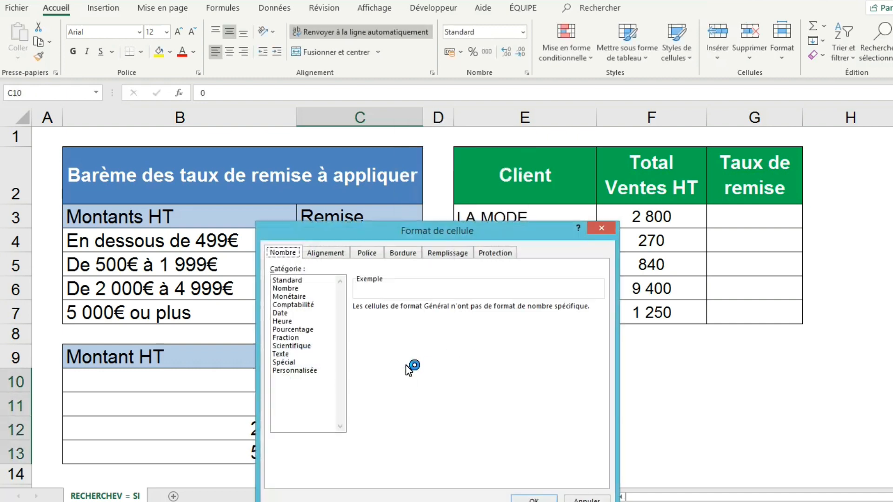
{"action": "left_click", "coordinate": [293, 330]}
{"action": "left_click", "coordinate": [463, 311]}
{"action": "left_click", "coordinate": [462, 311]}
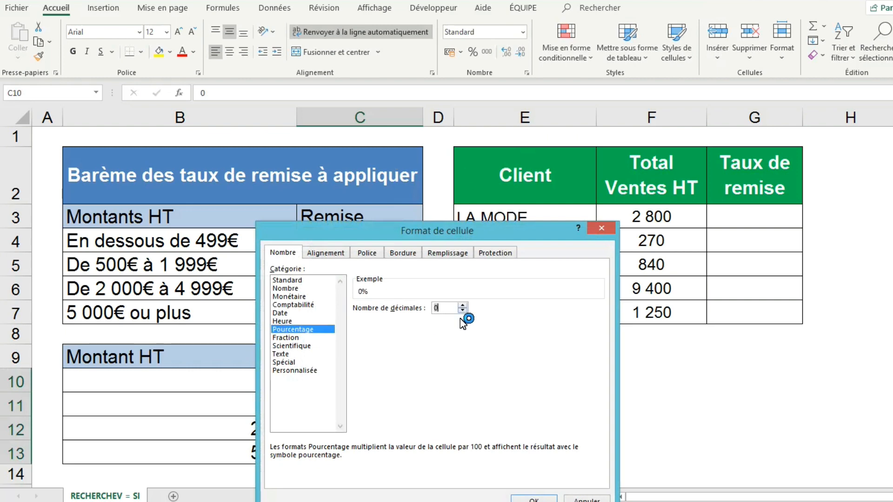
{"action": "left_click", "coordinate": [533, 500]}
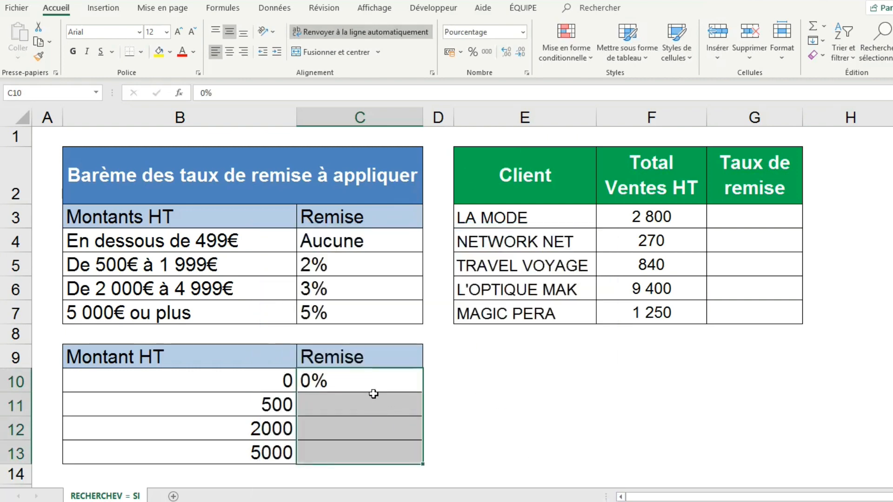
Enter the discount rates 2% in C11 and 3% in C12, matching the 500 and 2000 thresholds.
{"action": "key", "text": "Down"}
{"action": "type", "text": "2%"}
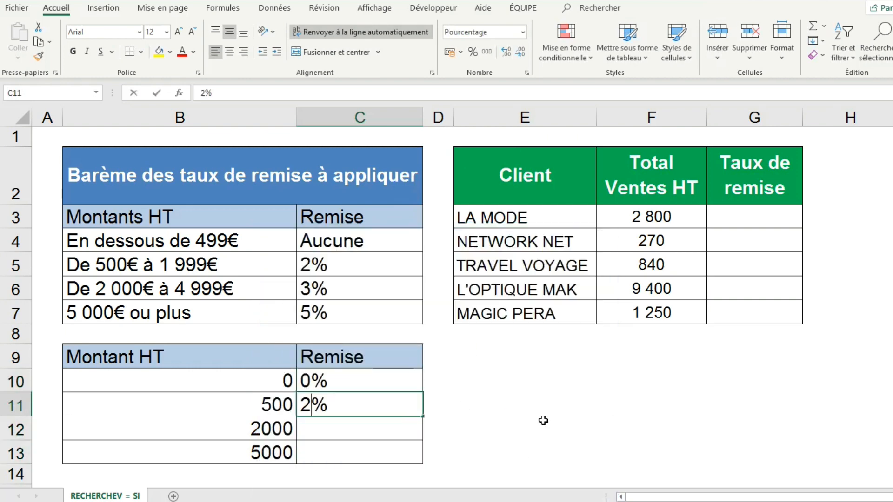
{"action": "key", "text": "Return"}
{"action": "type", "text": "3%"}
{"action": "key", "text": "Return"}
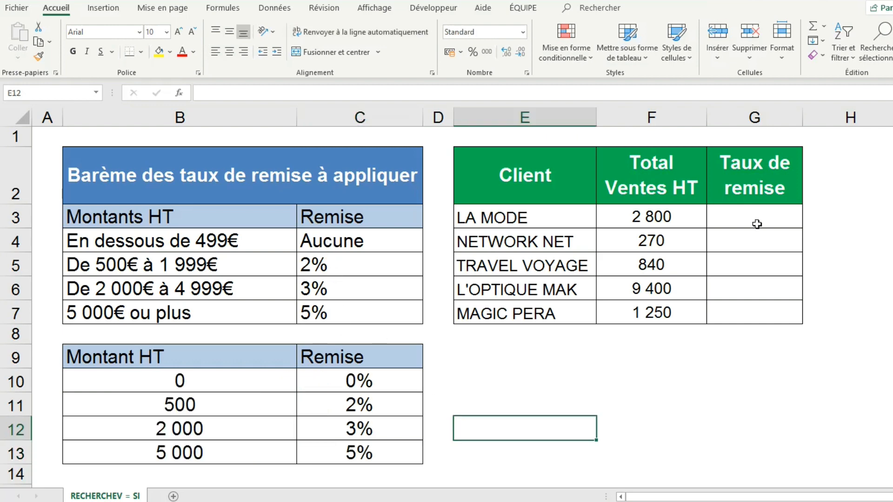
Enter the formula =RECHERCHEV(F3;$B$10:$C$13;2;VRAI) in G3 to look up LA MODE's discount rate.
{"action": "left_click", "coordinate": [757, 225]}
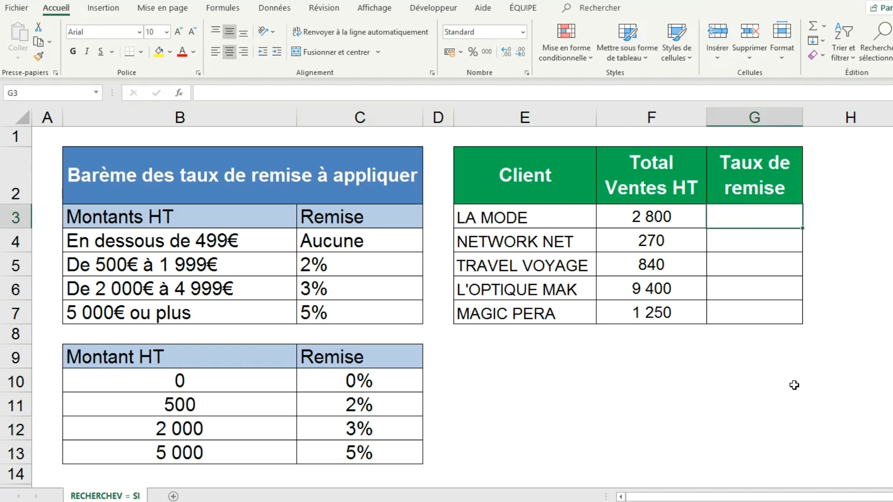
{"action": "type", "text": "=RECHERCHE"}
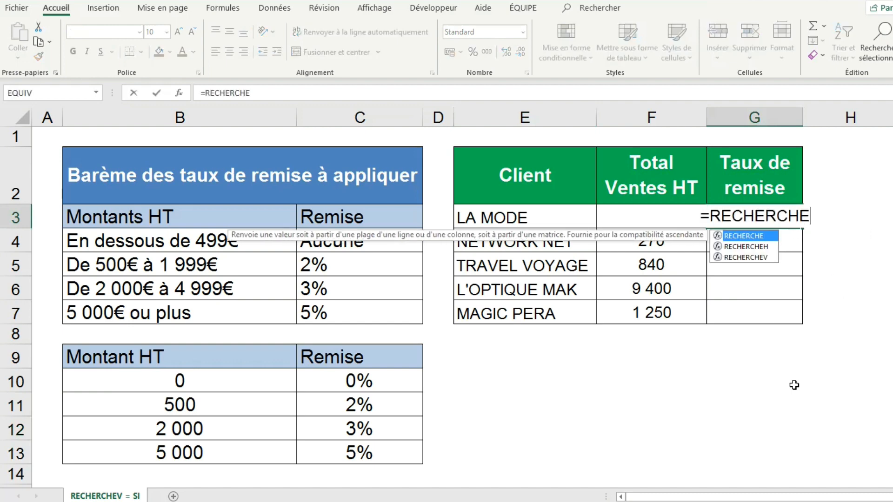
{"action": "type", "text": "V("}
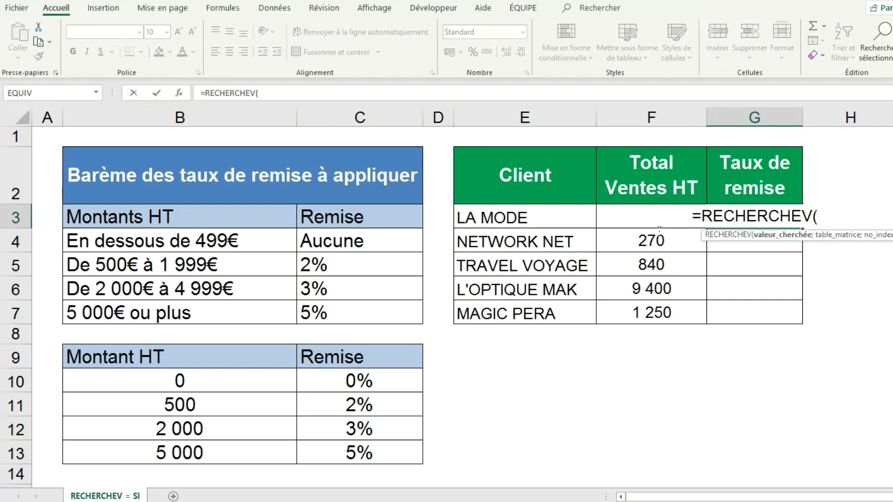
{"action": "type", "text": "F"}
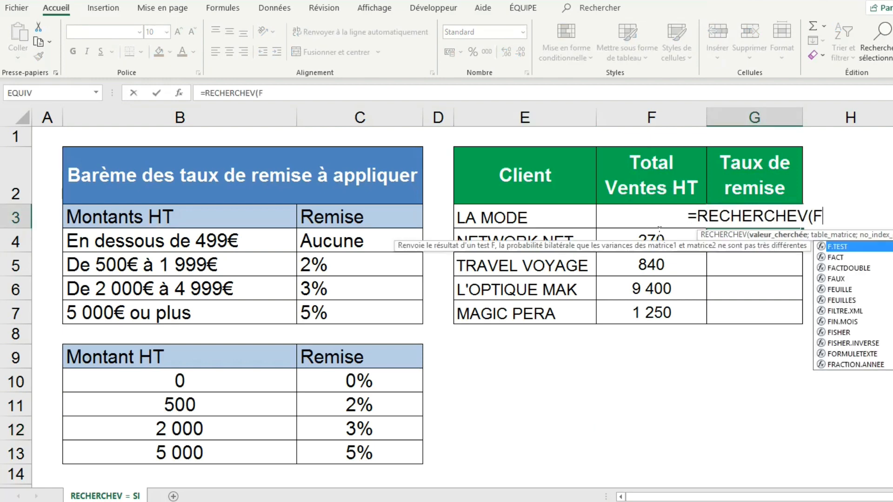
{"action": "type", "text": "3;"}
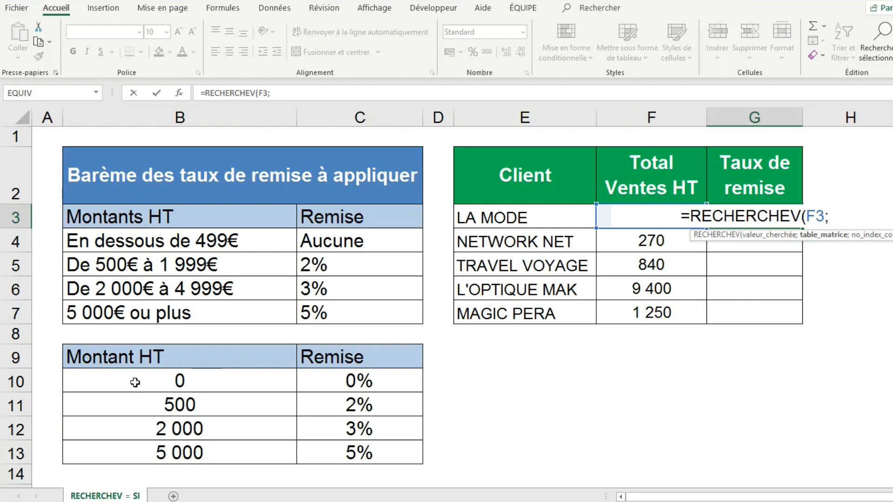
{"action": "left_click_drag", "start_coordinate": [135, 383], "coordinate": [359, 453]}
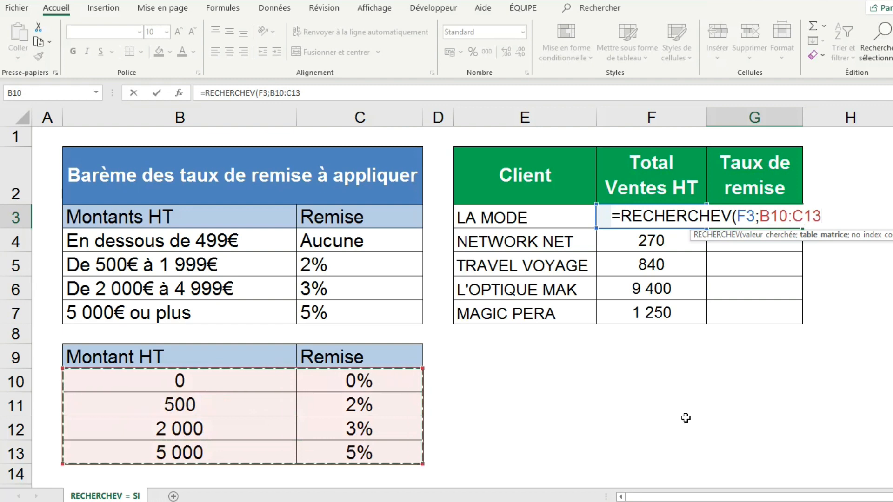
{"action": "key", "text": "F4"}
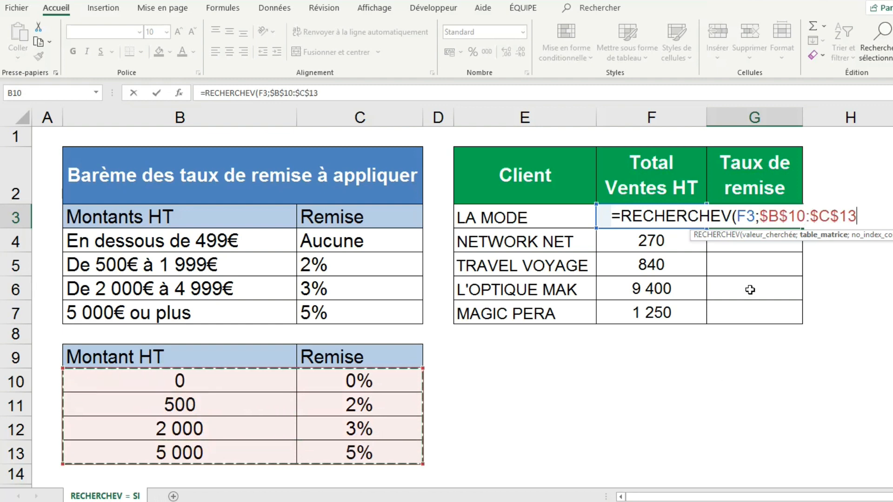
{"action": "type", "text": ";"}
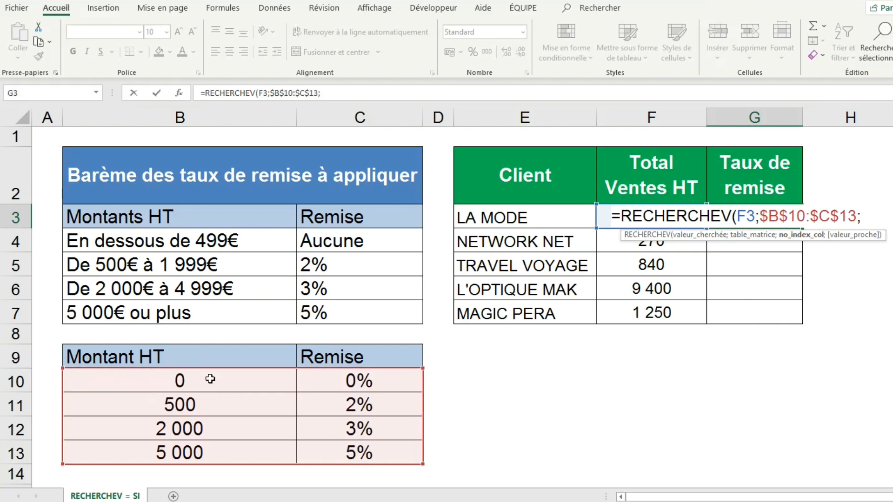
{"action": "type", "text": "2;"}
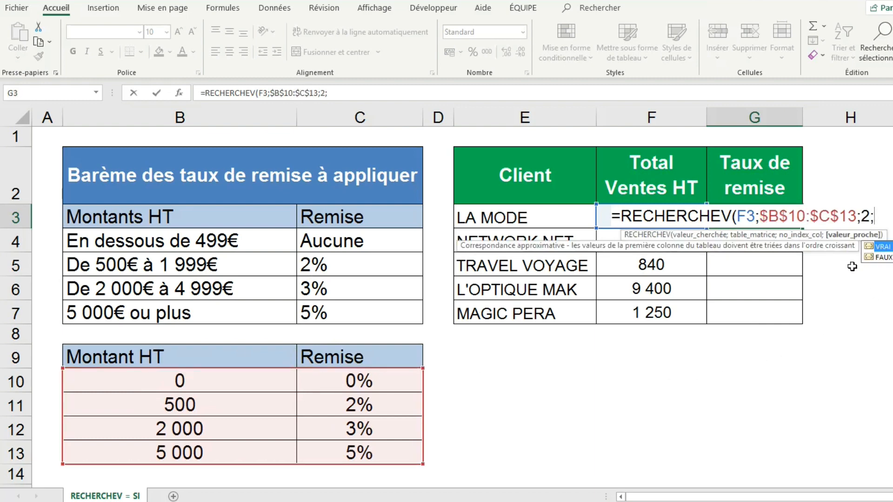
{"action": "type", "text": "VRA"}
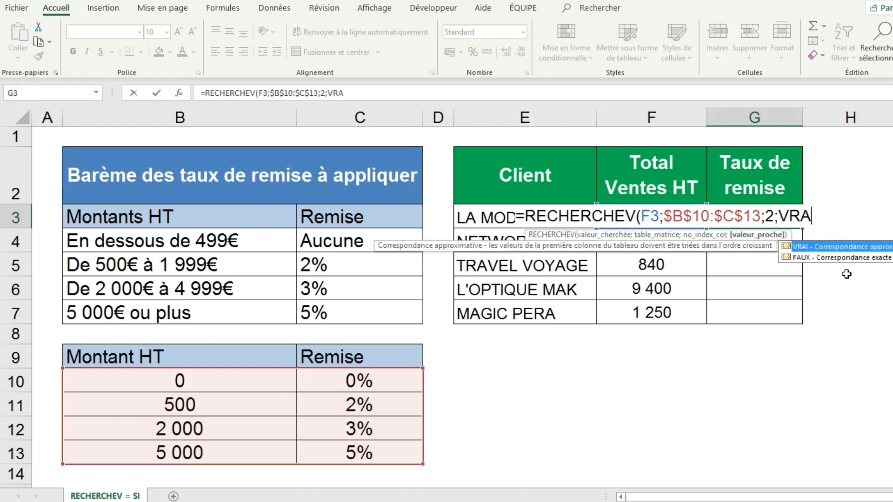
{"action": "type", "text": "I)"}
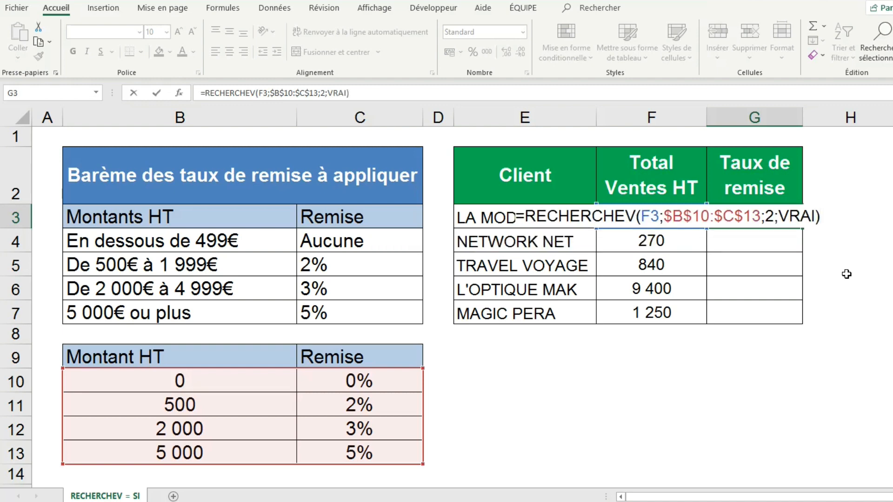
{"action": "key", "text": "Return"}
Fill the G3 formula down to G7 and format G3:G7 as Pourcentage with 0 decimal places.
{"action": "left_click", "coordinate": [797, 224]}
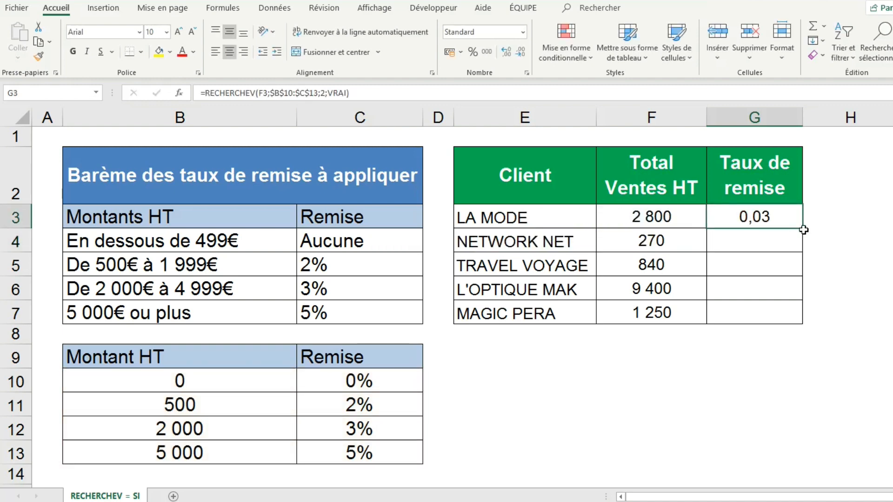
{"action": "double_click", "coordinate": [806, 232]}
{"action": "right_click", "coordinate": [775, 211]}
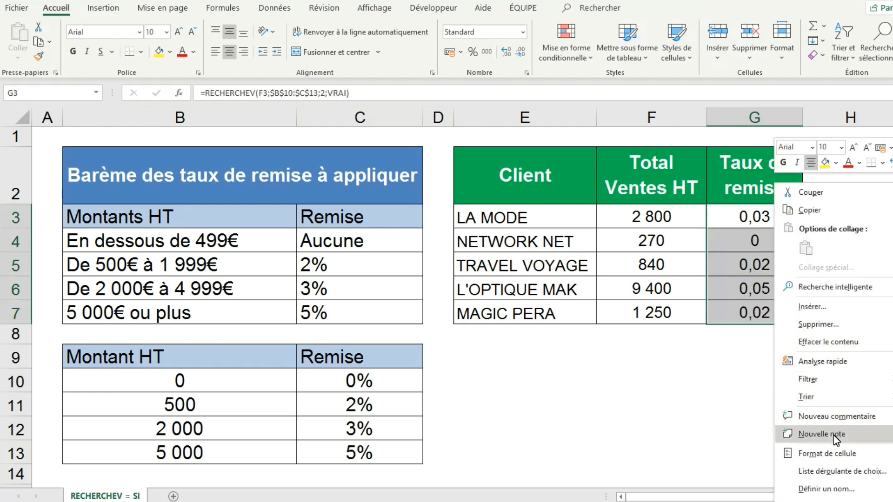
{"action": "left_click", "coordinate": [838, 451]}
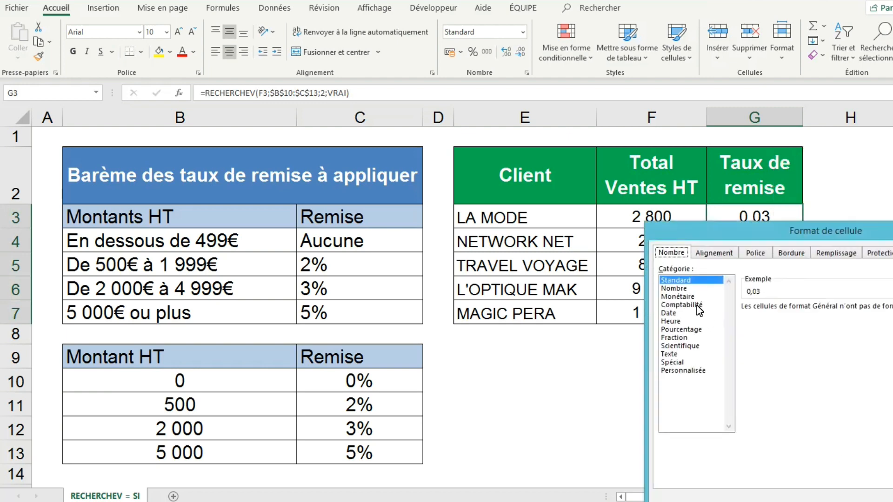
{"action": "left_click", "coordinate": [691, 329]}
{"action": "type", "text": "0"}
{"action": "key", "text": "Return"}
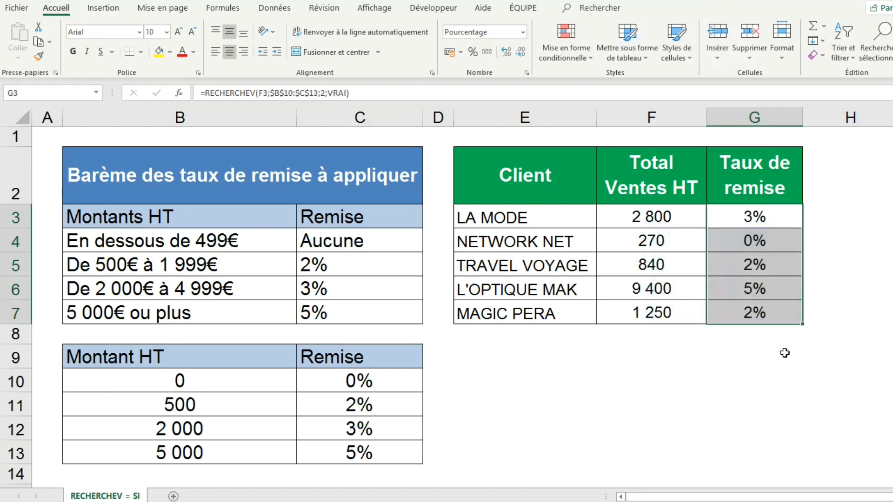
{"action": "left_click", "coordinate": [739, 378]}
Compare LA MODE's total sales in F3 with the scale bracket in B6 and the threshold row B12:C12.
{"action": "left_click", "coordinate": [654, 223]}
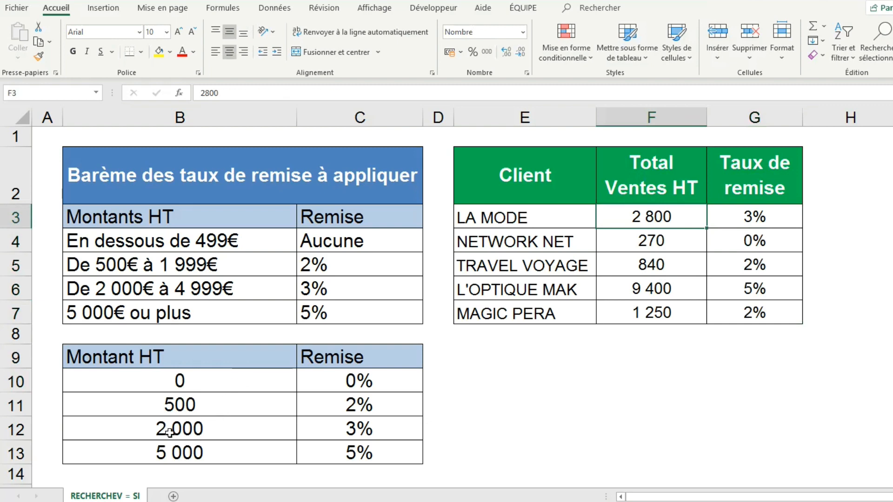
{"action": "left_click", "coordinate": [111, 290]}
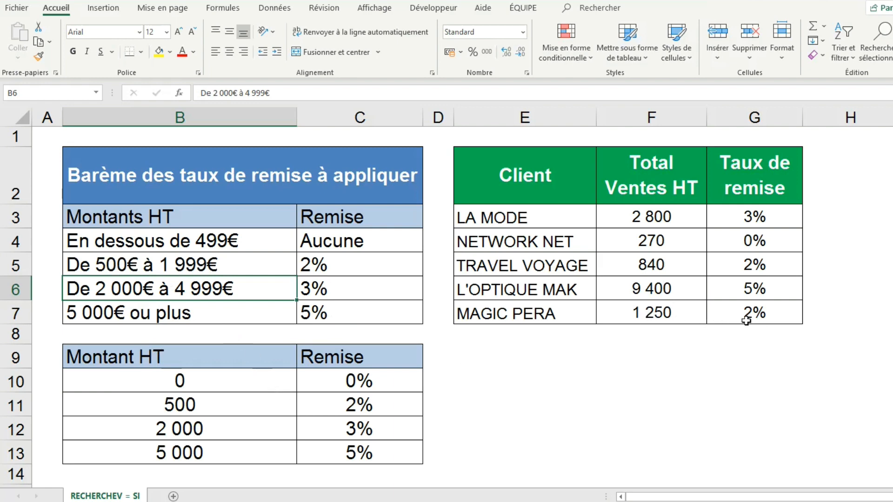
{"action": "left_click", "coordinate": [661, 351]}
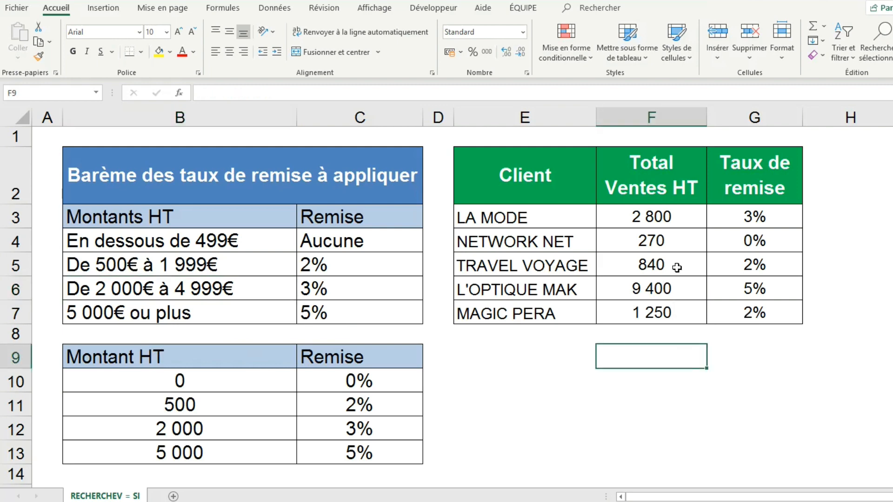
{"action": "left_click", "coordinate": [711, 248]}
{"action": "left_click", "coordinate": [686, 250]}
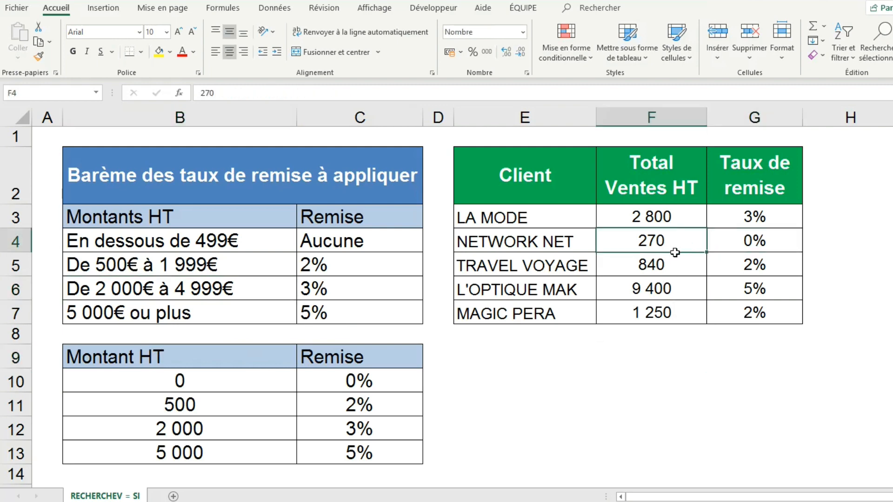
{"action": "left_click", "coordinate": [676, 224]}
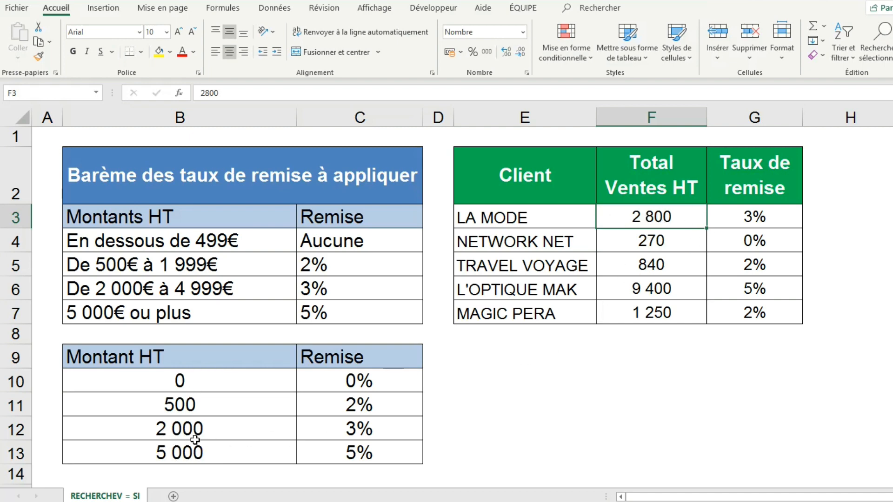
{"action": "left_click_drag", "start_coordinate": [167, 436], "coordinate": [352, 430]}
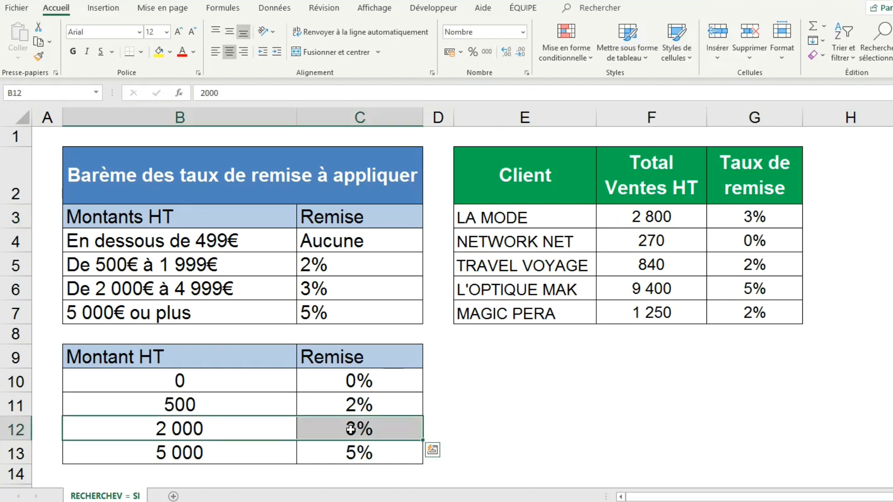
{"action": "left_click", "coordinate": [352, 430]}
Check TRAVEL VOYAGE's total sales in F5 against the thresholds in B10:B12 and the discount row B11:C11.
{"action": "left_click", "coordinate": [651, 242]}
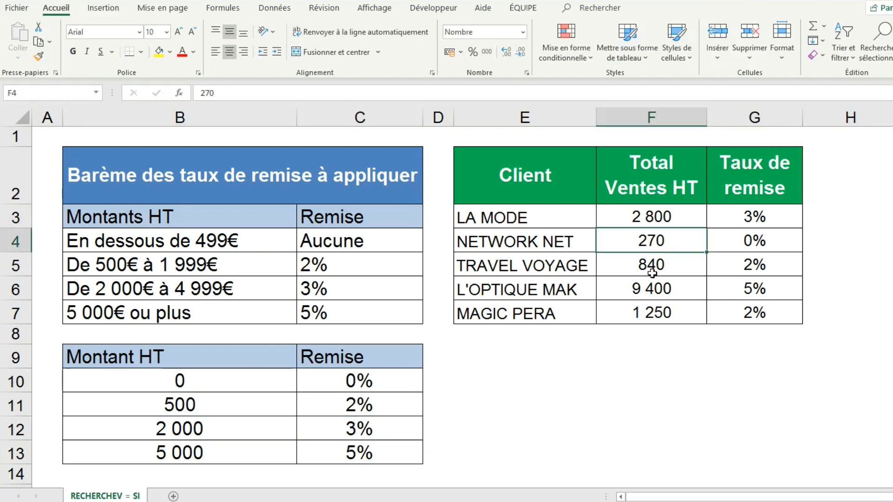
{"action": "left_click", "coordinate": [655, 273]}
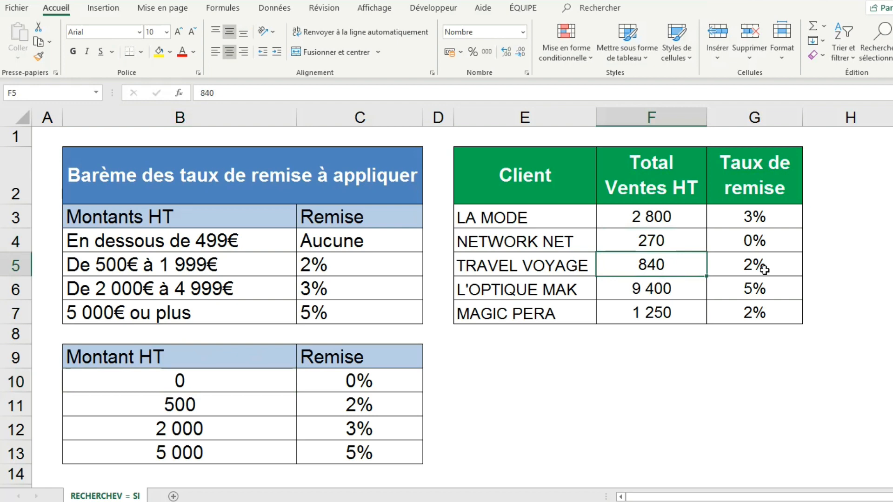
{"action": "left_click", "coordinate": [221, 378]}
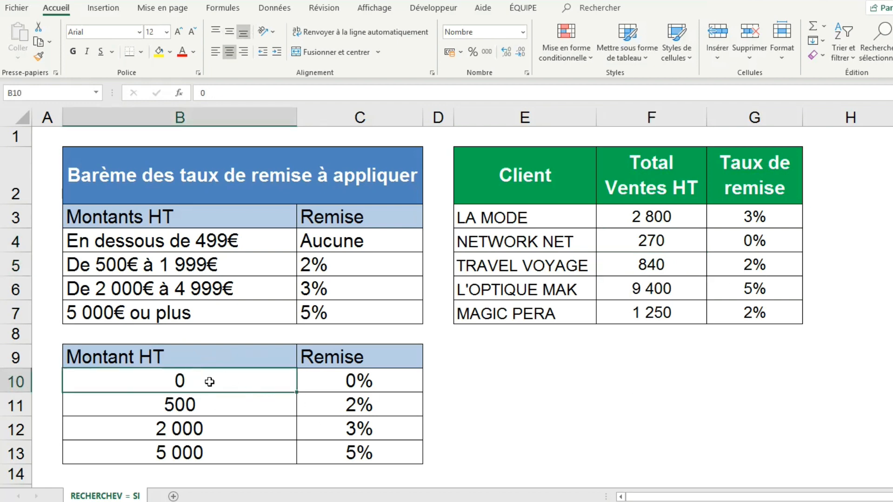
{"action": "left_click", "coordinate": [187, 405]}
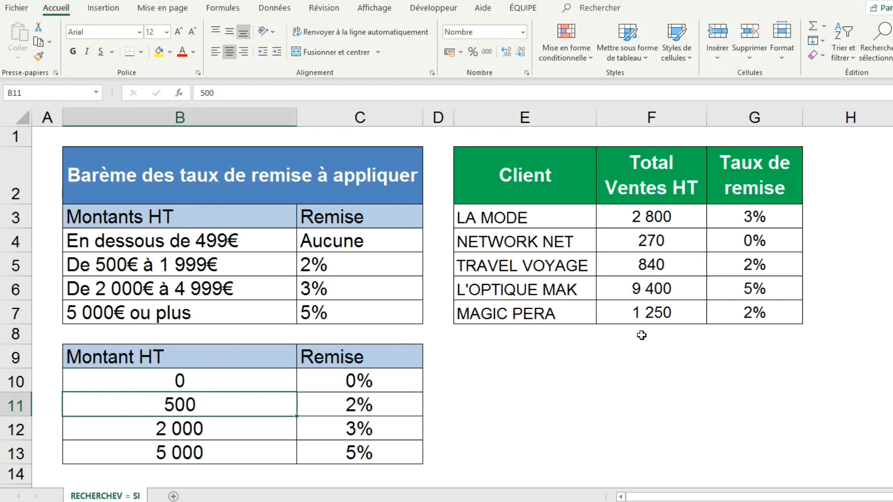
{"action": "left_click", "coordinate": [222, 430]}
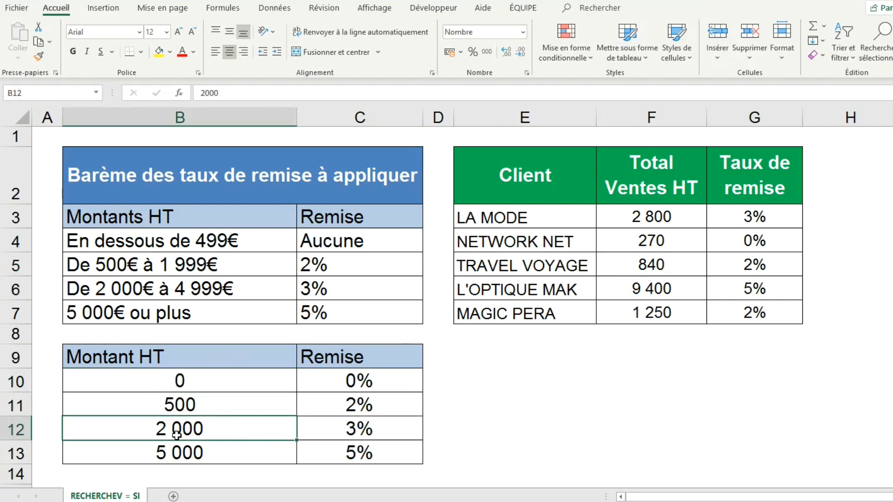
{"action": "left_click", "coordinate": [202, 406]}
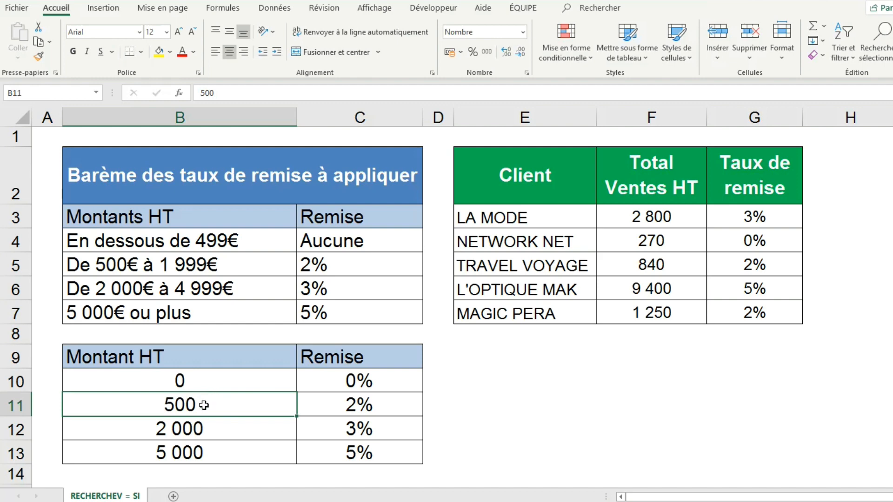
{"action": "left_click_drag", "start_coordinate": [204, 405], "coordinate": [364, 406]}
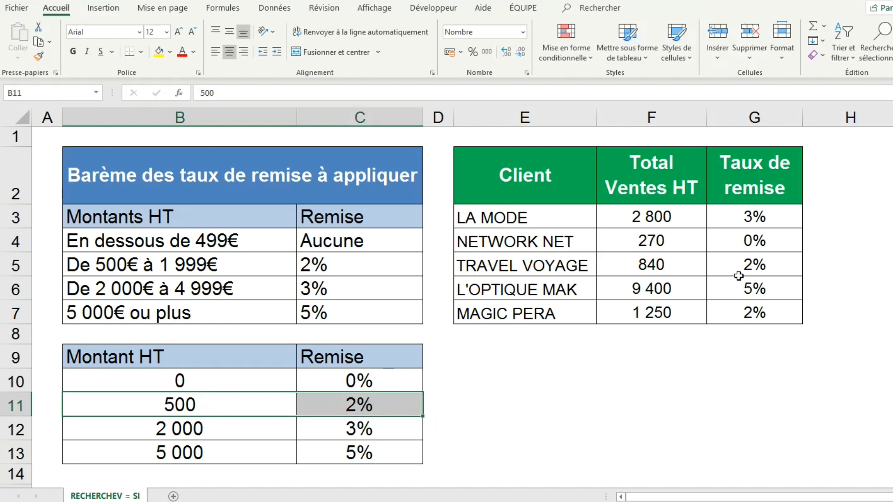
{"action": "left_click", "coordinate": [653, 374]}
Review the RECHERCHEV formula in G3 and the sort order of the Montant HT thresholds from B10 to B13.
{"action": "left_click", "coordinate": [776, 222]}
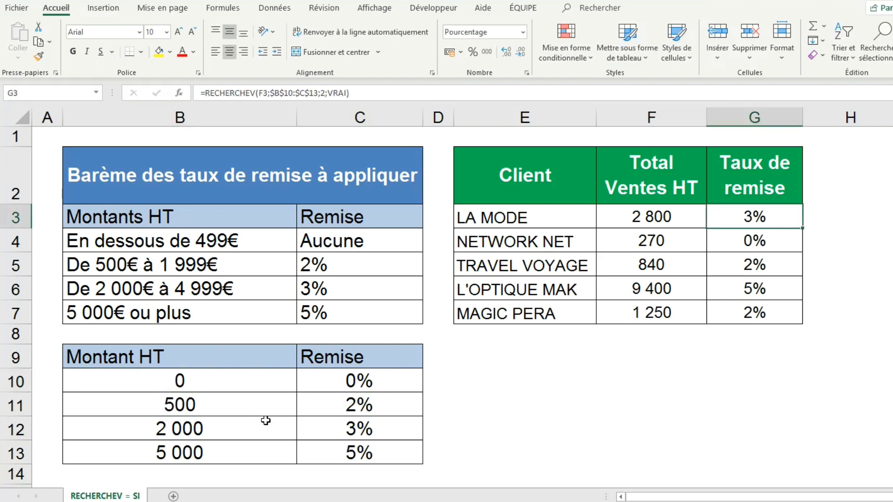
{"action": "left_click", "coordinate": [246, 380]}
{"action": "mouse_move", "coordinate": [246, 380]}
{"action": "left_mouse_down"}
{"action": "mouse_move", "coordinate": [239, 455]}
{"action": "mouse_move", "coordinate": [230, 386]}
{"action": "left_mouse_up"}
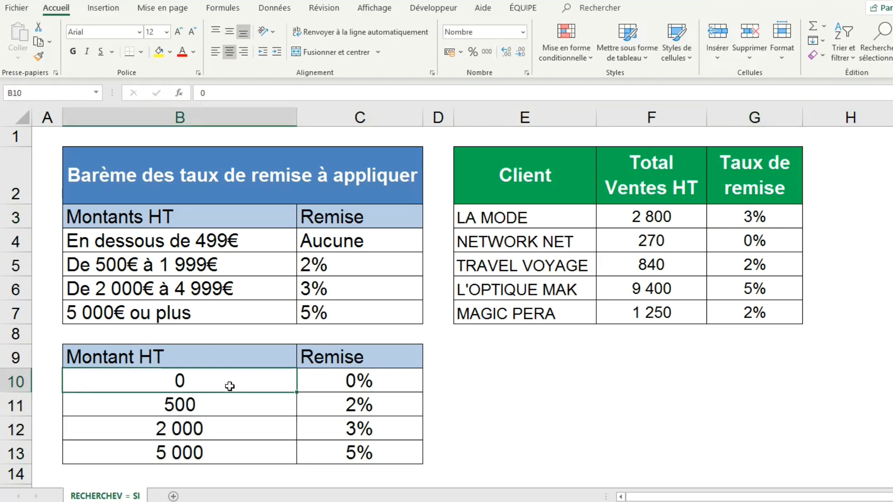
{"action": "left_click", "coordinate": [214, 457]}
{"action": "left_click", "coordinate": [204, 382]}
{"action": "left_click", "coordinate": [512, 383]}
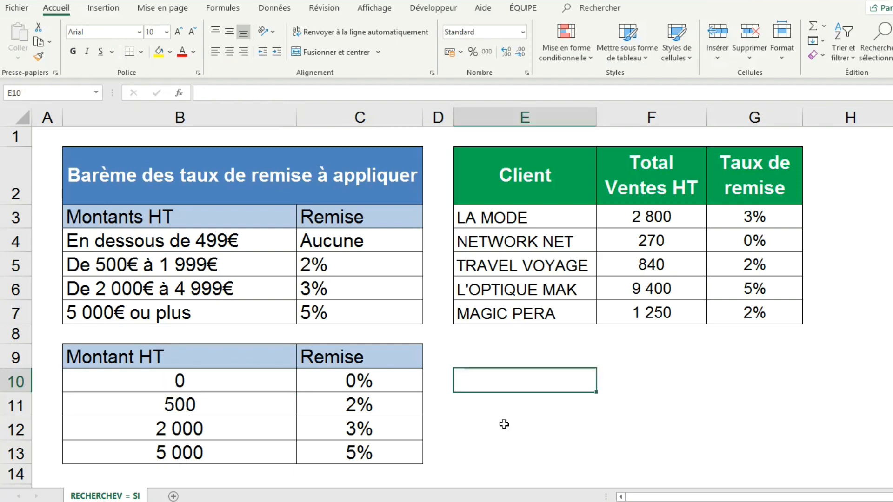